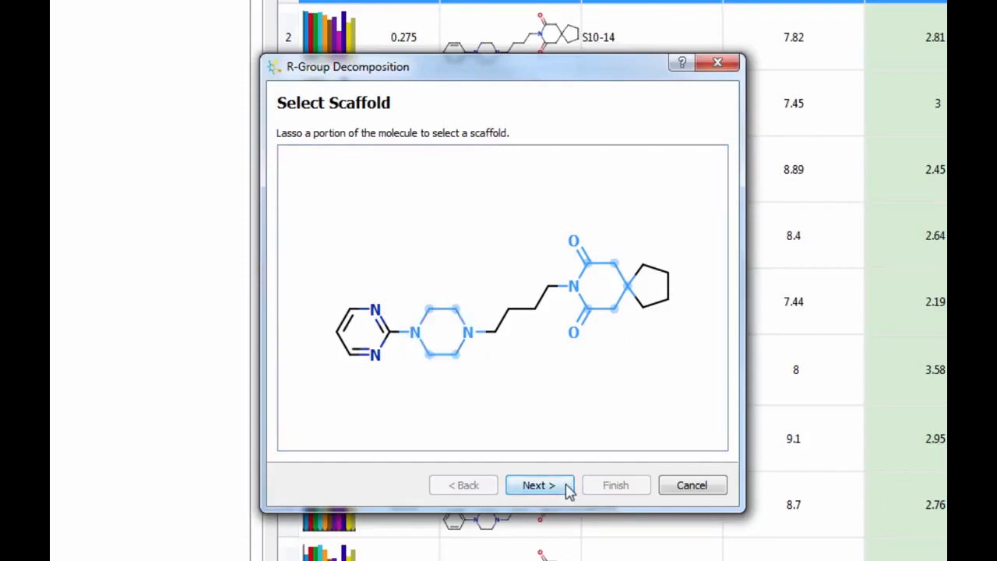
- Accept the R-group definitions and finish as Analysis1, adding L1 and R1–R3 columns
left_click(538, 485)
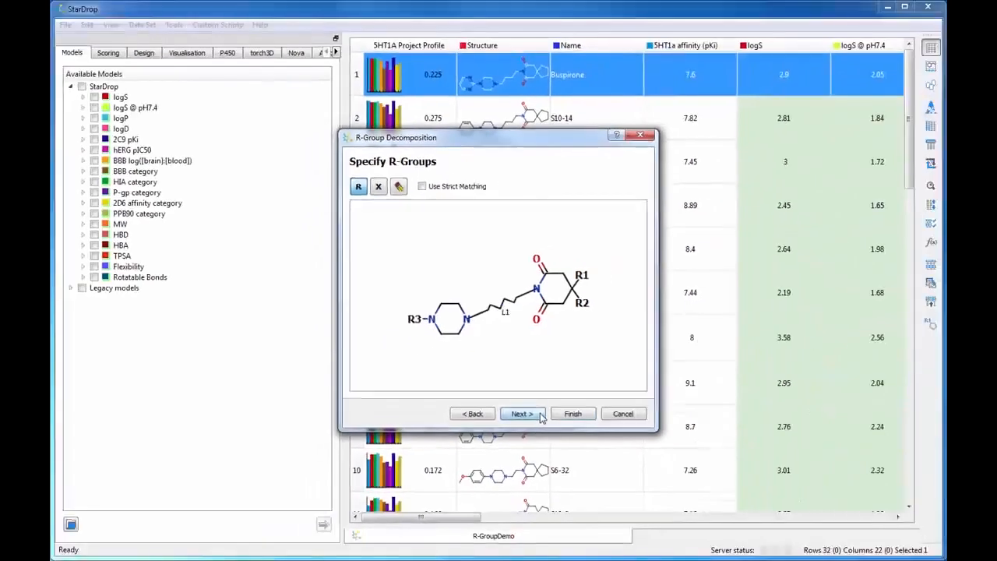
left_click(567, 487)
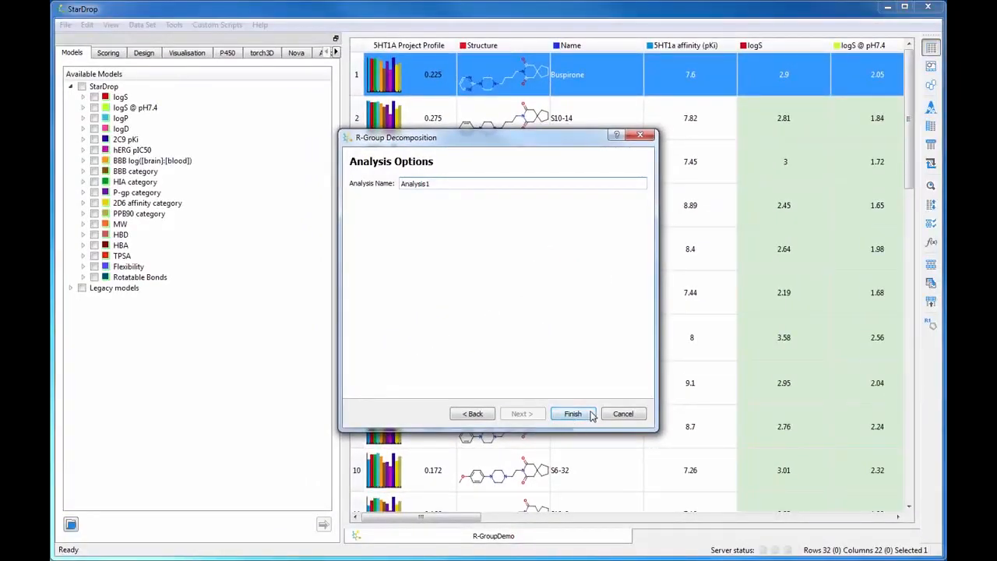
left_click(572, 414)
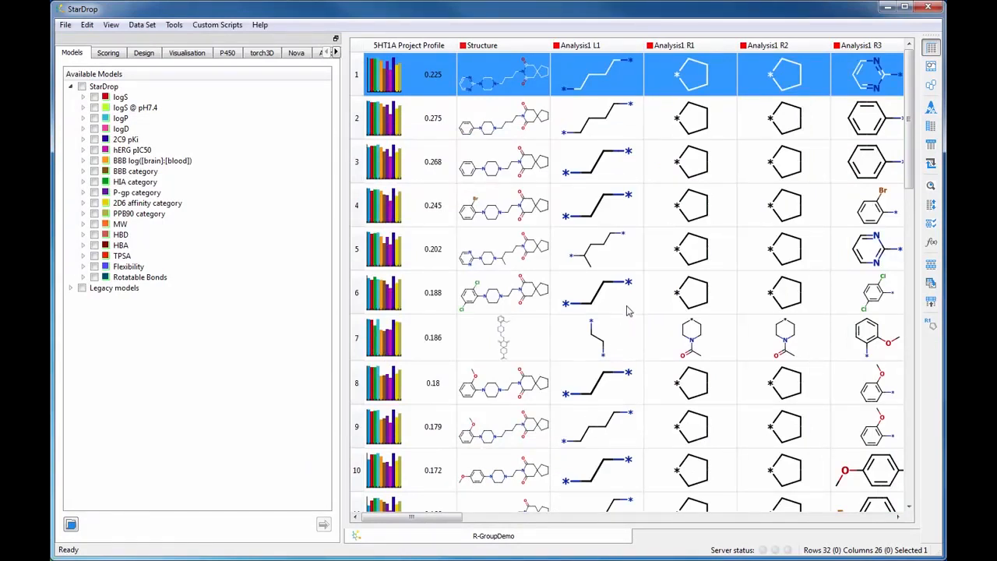
mouse_move(629, 306)
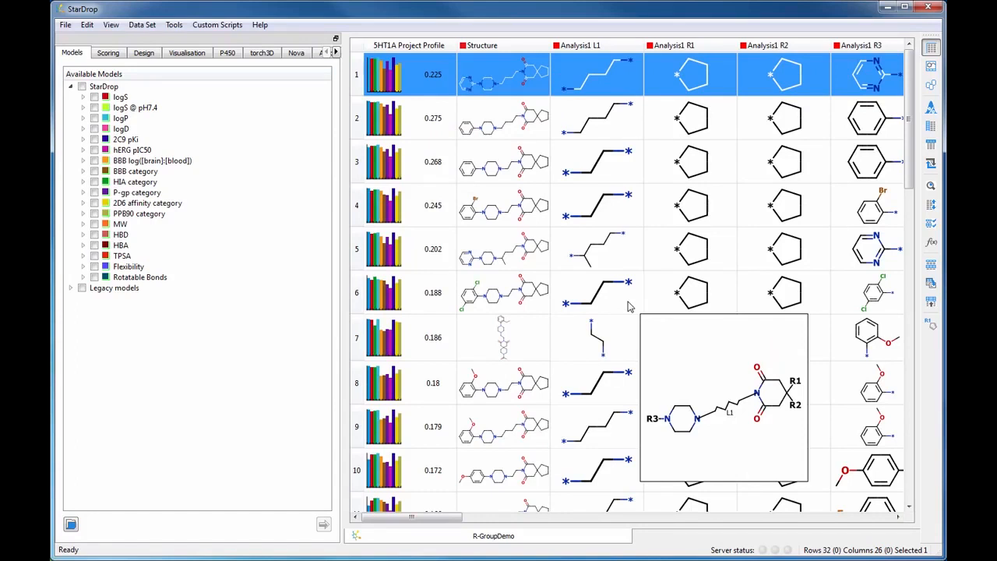
left_click(624, 49)
right_click(625, 49)
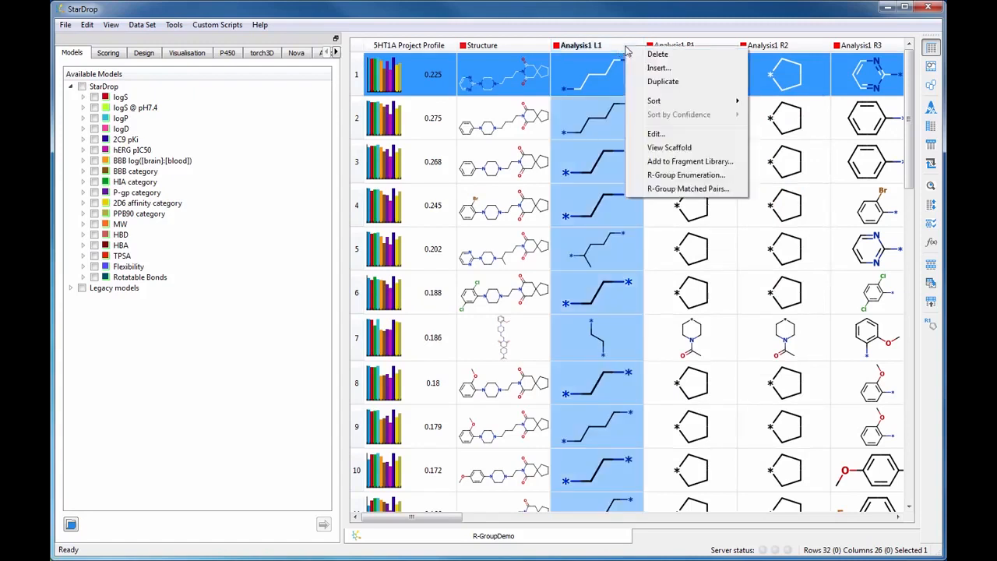
left_click(650, 148)
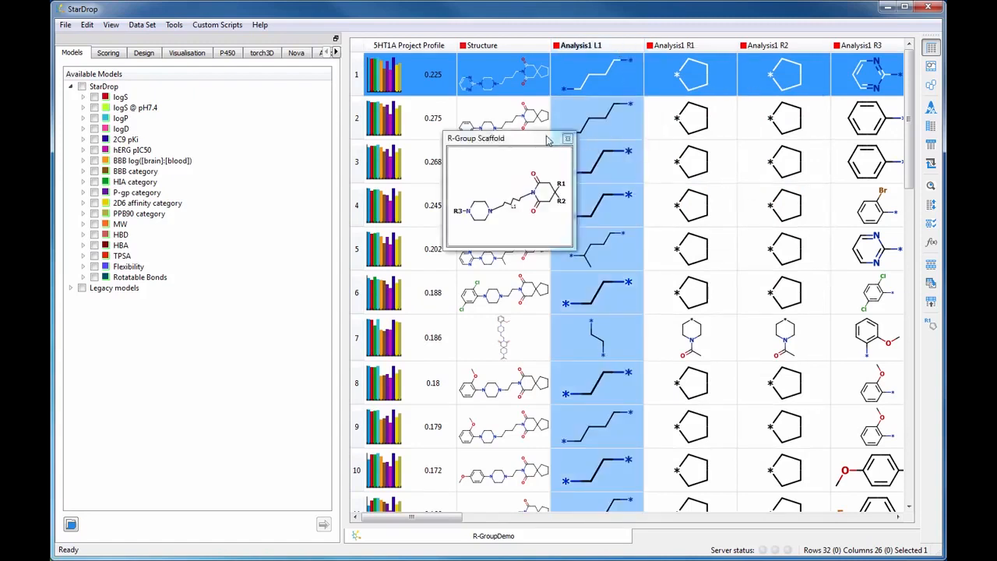
left_click_drag(541, 137, 327, 50)
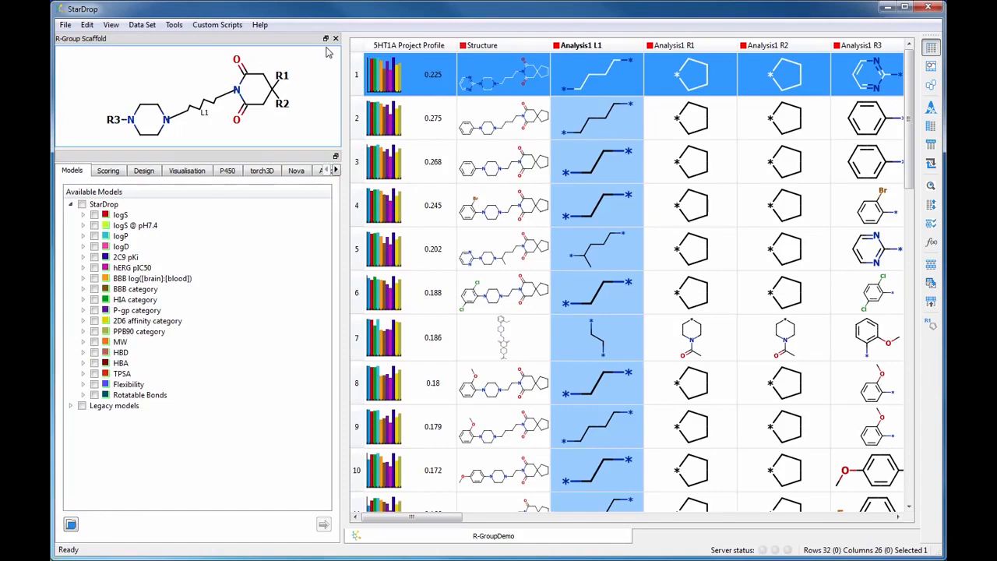
left_click(336, 39)
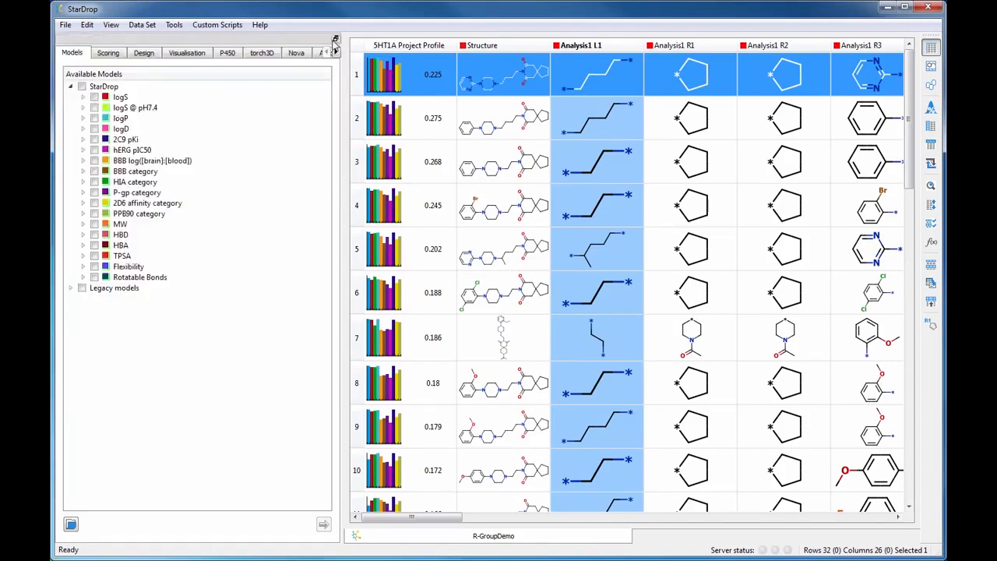
- Plot Analysis1 R3, try a box plot against 5HT1a affinity (pKi), then switch to an L1-by-R3 grid
left_click(193, 58)
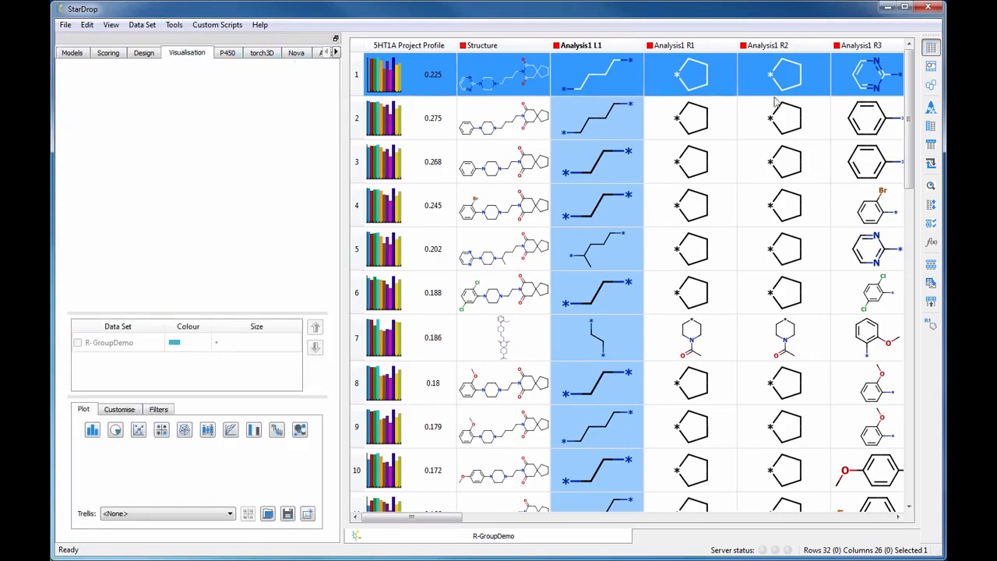
left_click(865, 47)
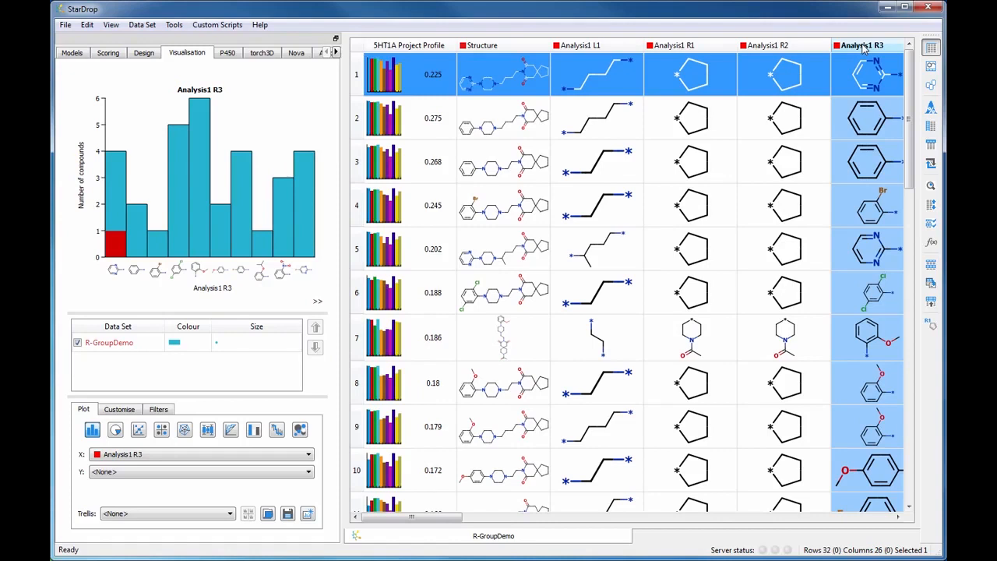
left_click(207, 430)
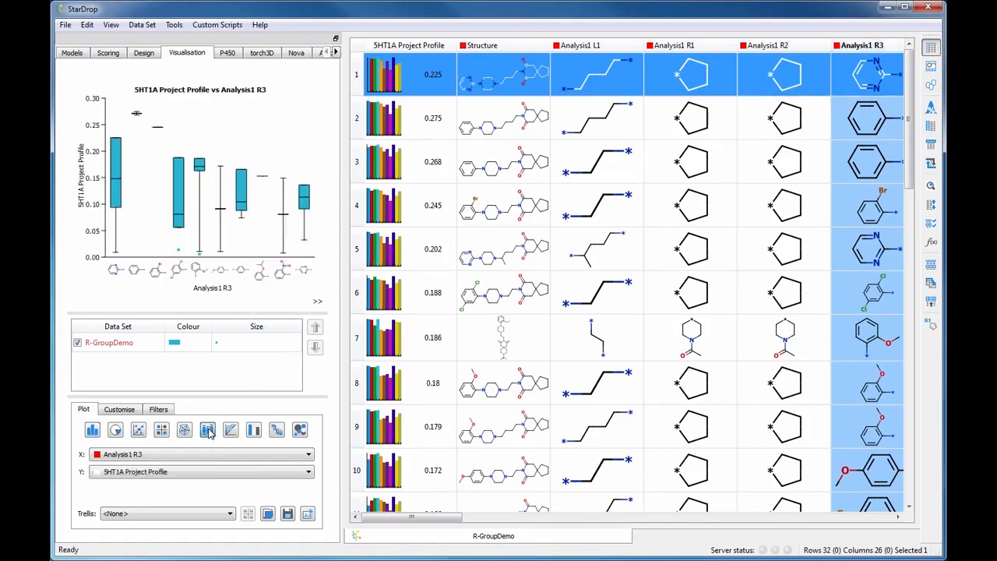
left_click(203, 471)
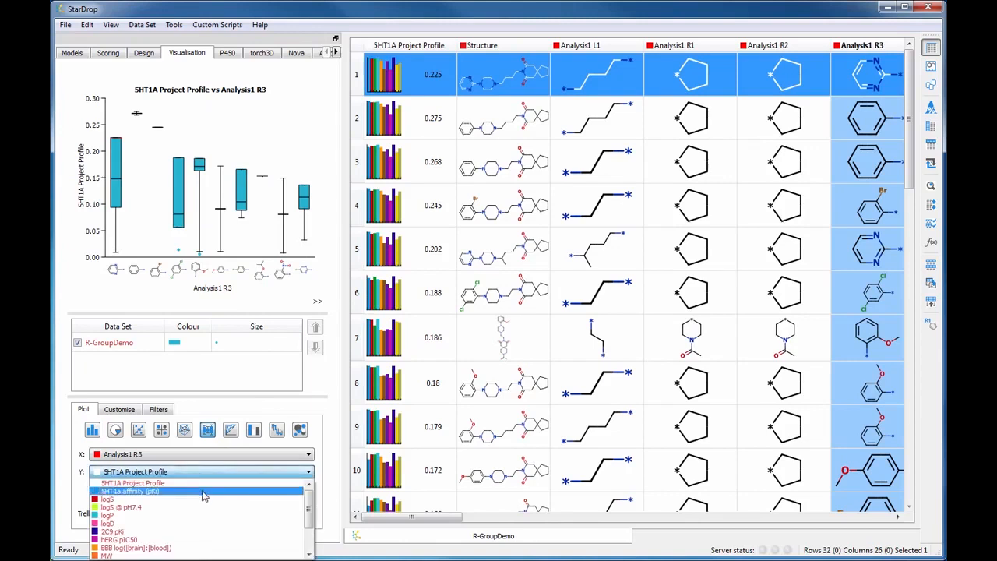
left_click(203, 495)
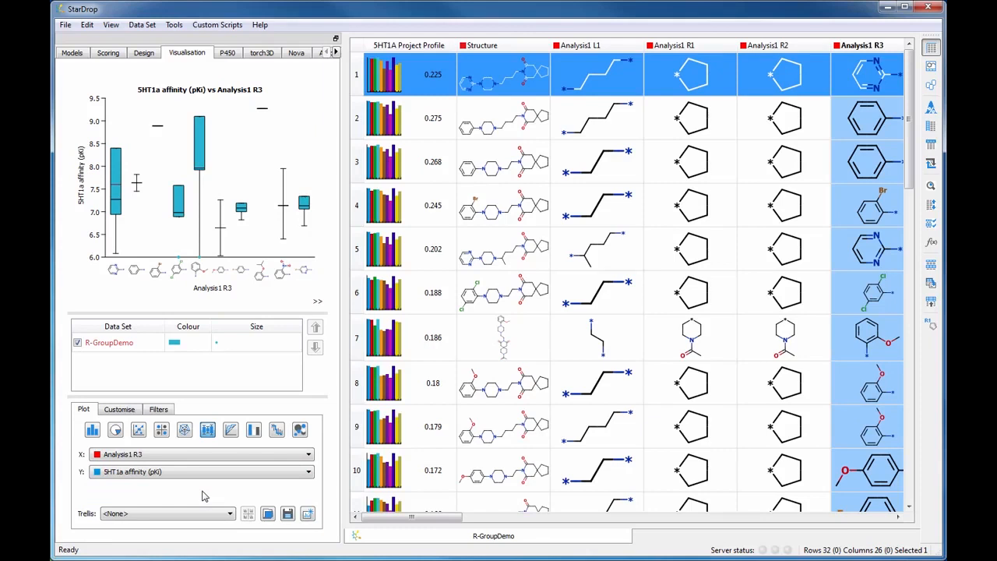
left_click(161, 431)
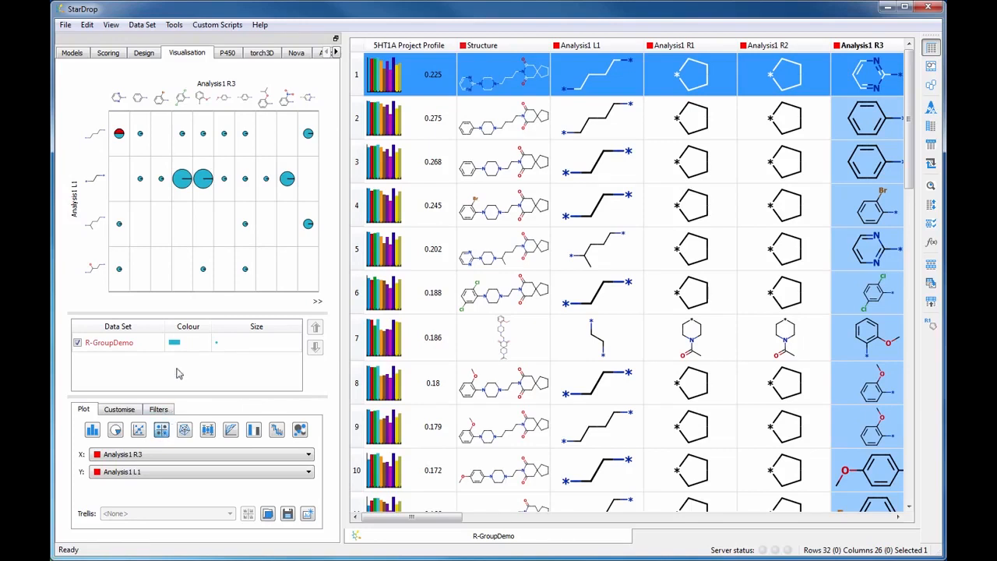
- Colour the grid plot's bubbles by 5HT1a affinity (pKi)
double_click(174, 343)
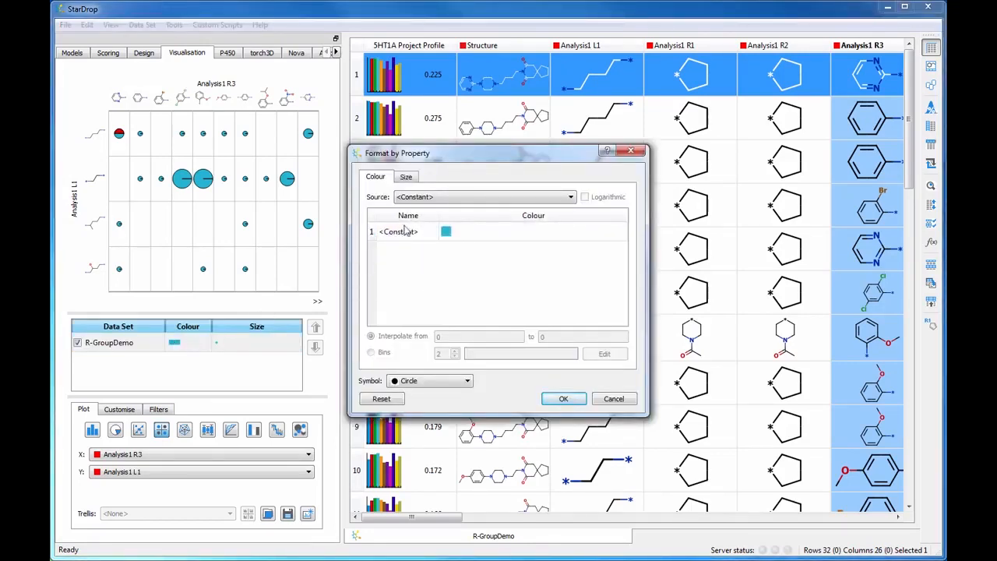
left_click(430, 199)
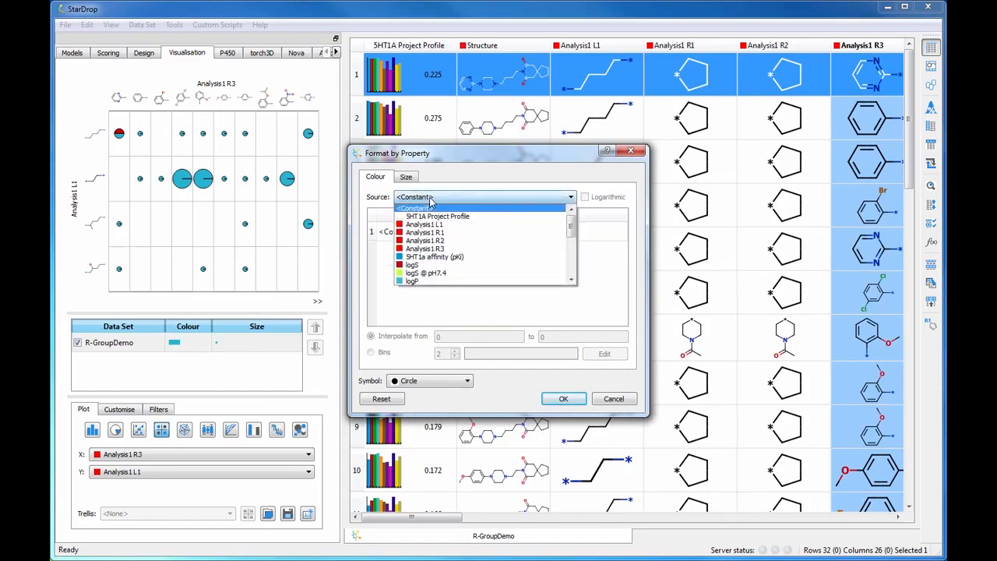
left_click(435, 257)
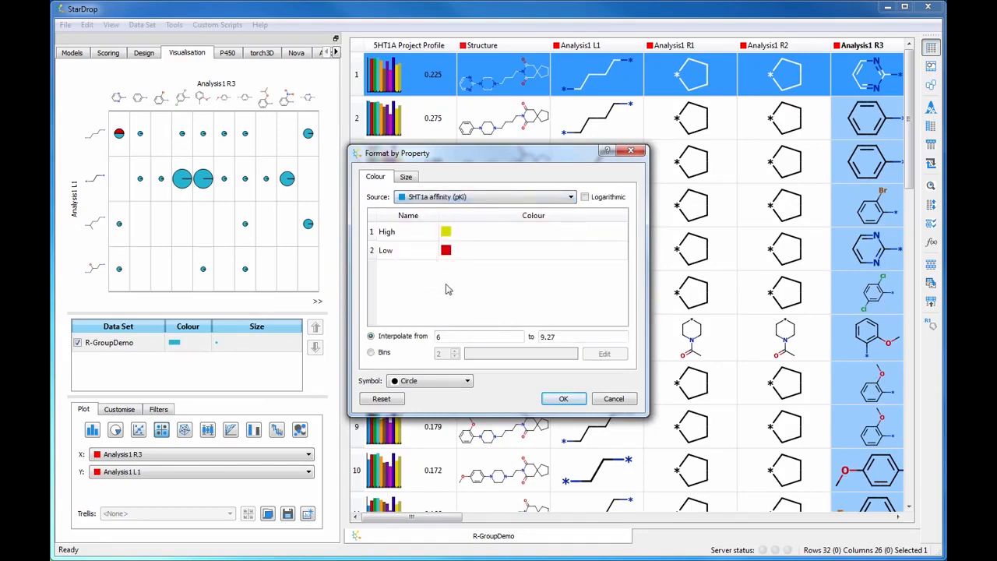
left_click(563, 400)
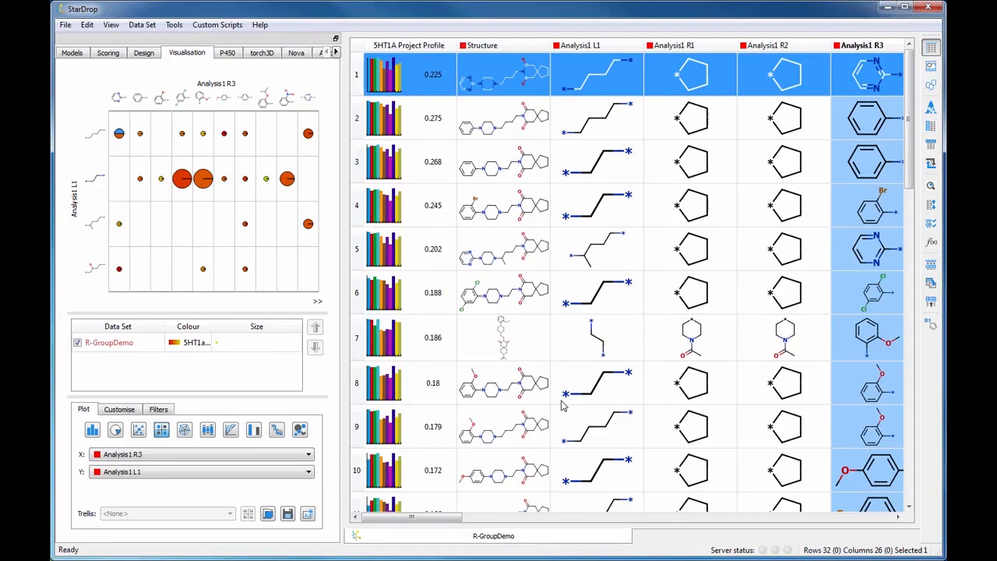
- Size the grid plot's bubbles by logS
double_click(241, 347)
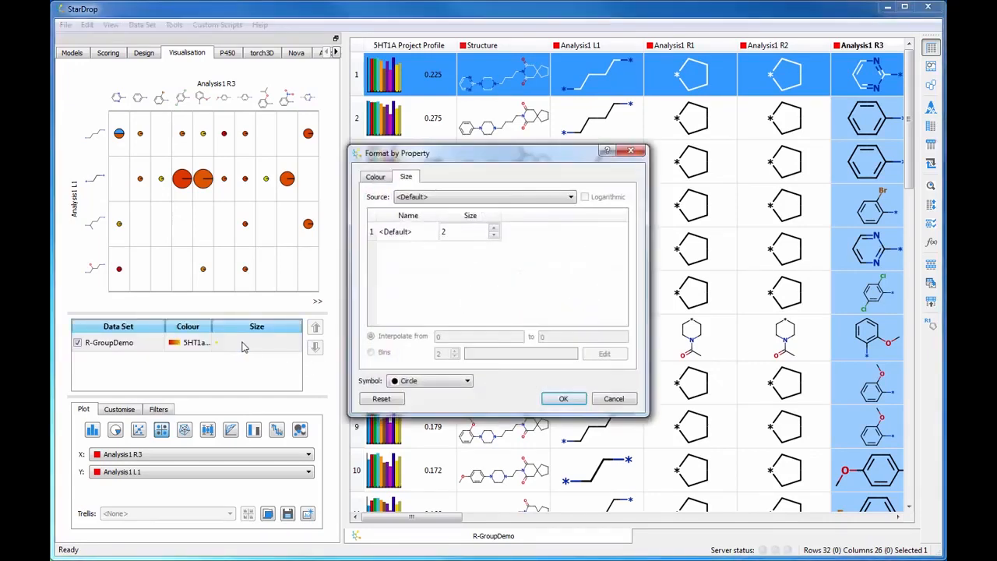
left_click(484, 200)
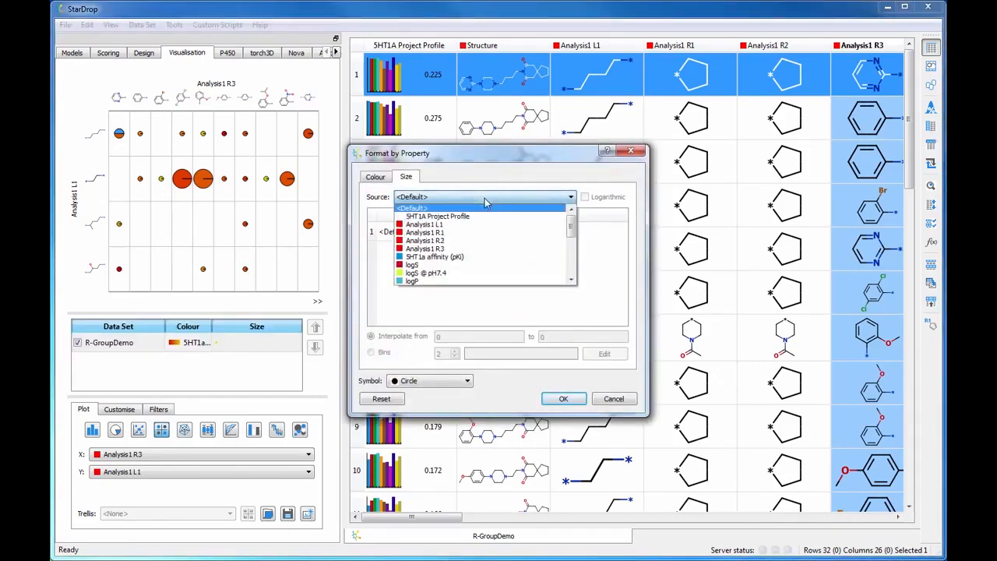
left_click(449, 266)
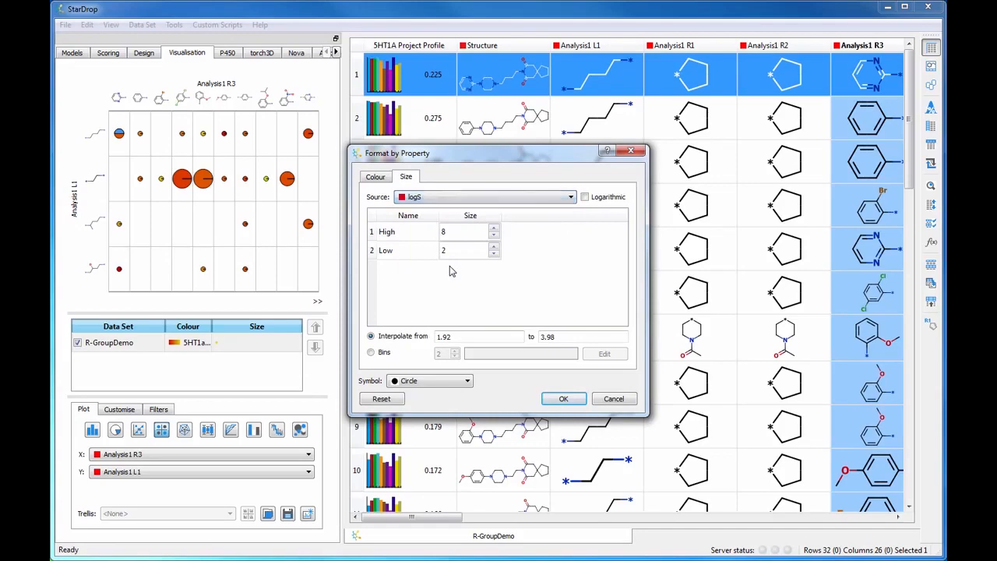
left_click(562, 398)
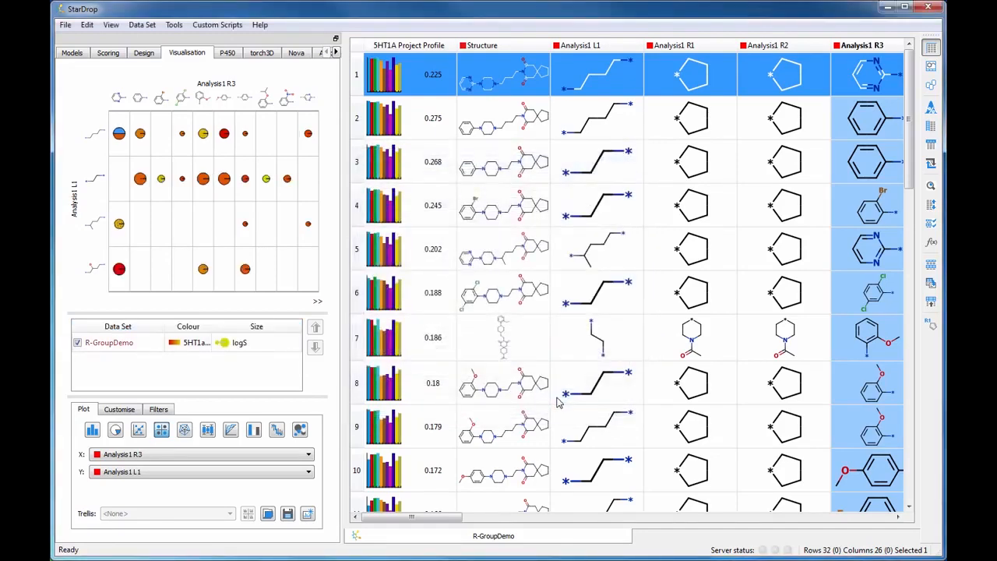
- Review the bubble display styles, then launch R-Group Enumeration from the Analysis1 L1 column
left_click(121, 410)
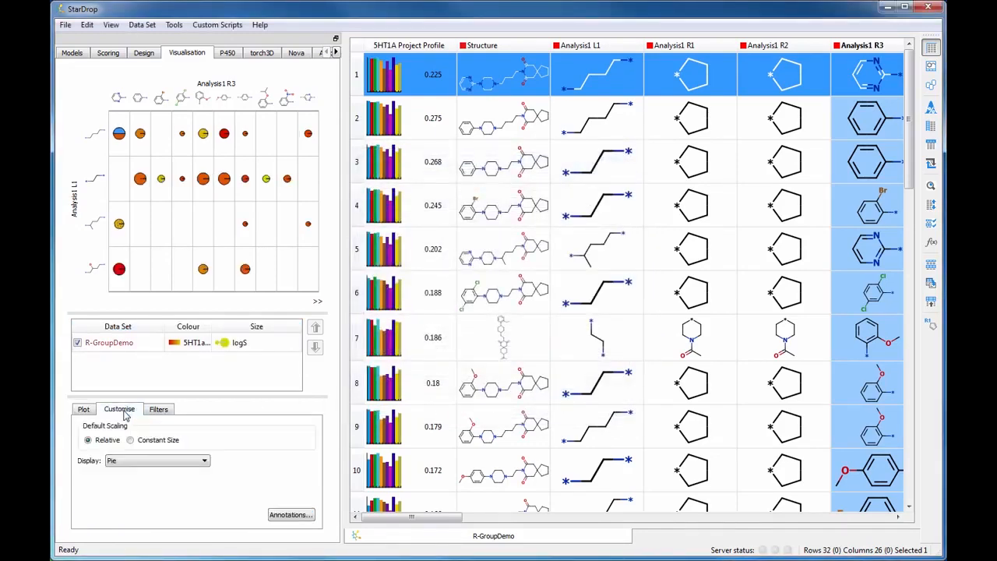
left_click(197, 462)
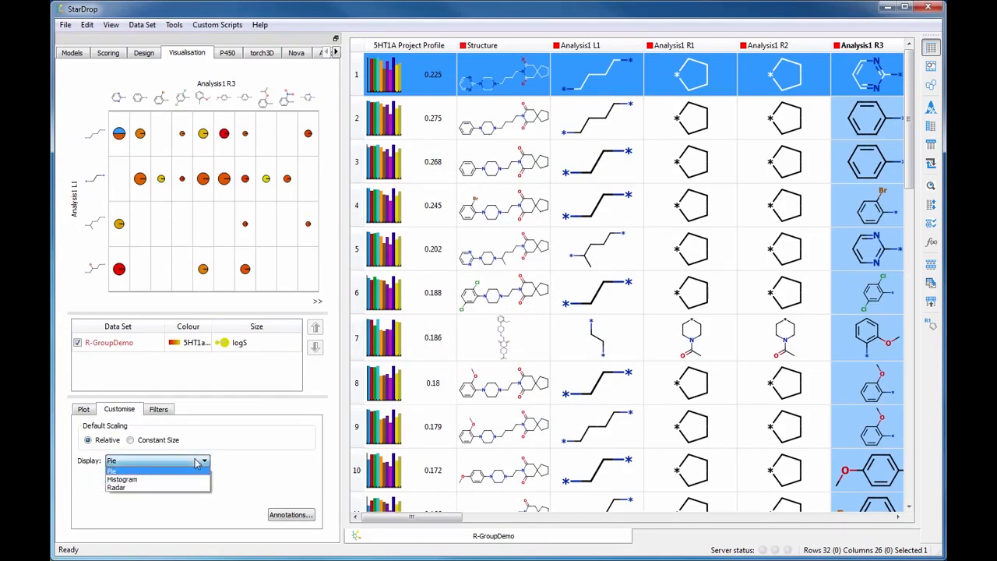
left_click(87, 410)
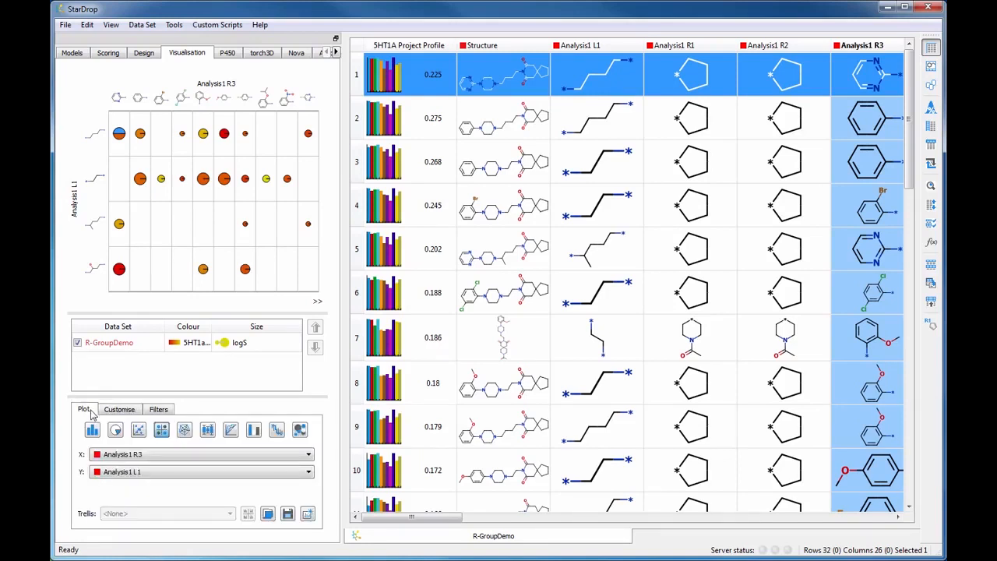
right_click(620, 49)
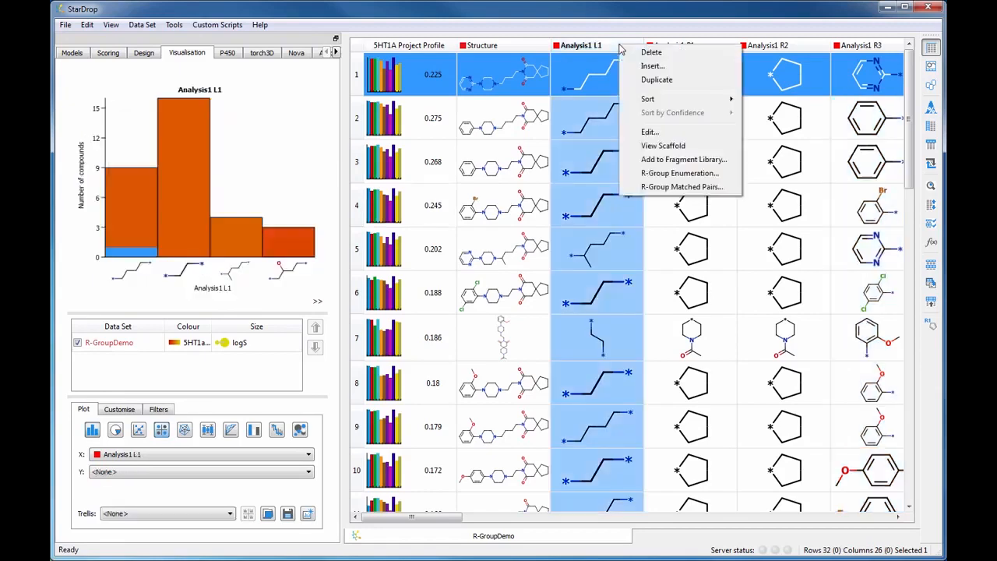
left_click(678, 173)
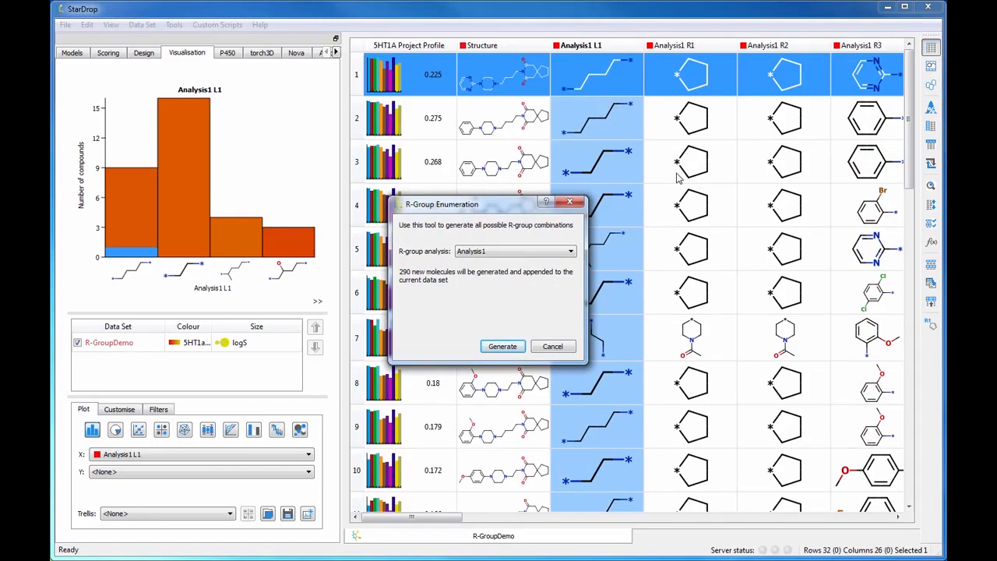
- Generate all 290 enumerated R-group molecules for Analysis1
left_click(503, 348)
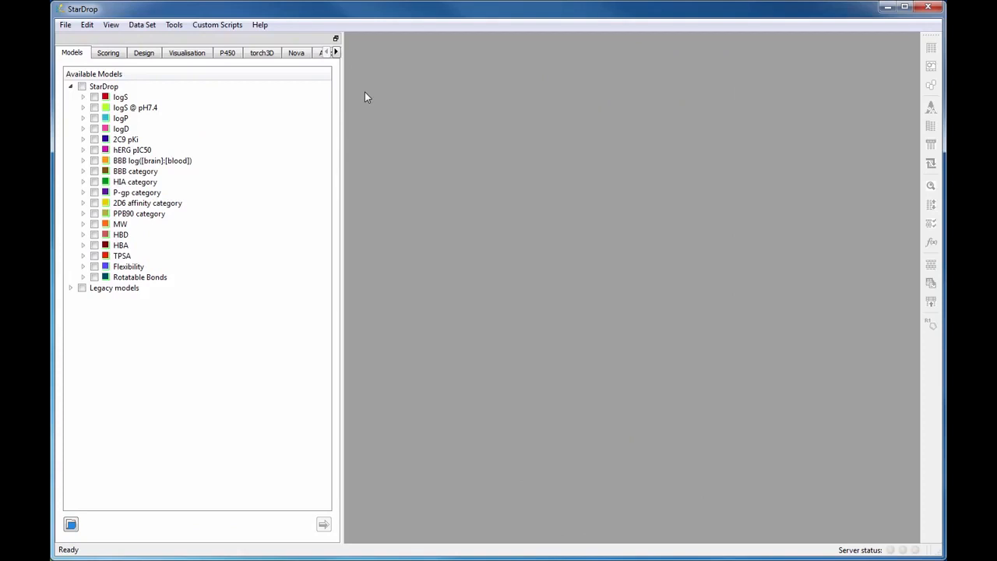
- Open the R-GroupDemo_multiscaffold.add data set
left_click(67, 25)
left_click(91, 44)
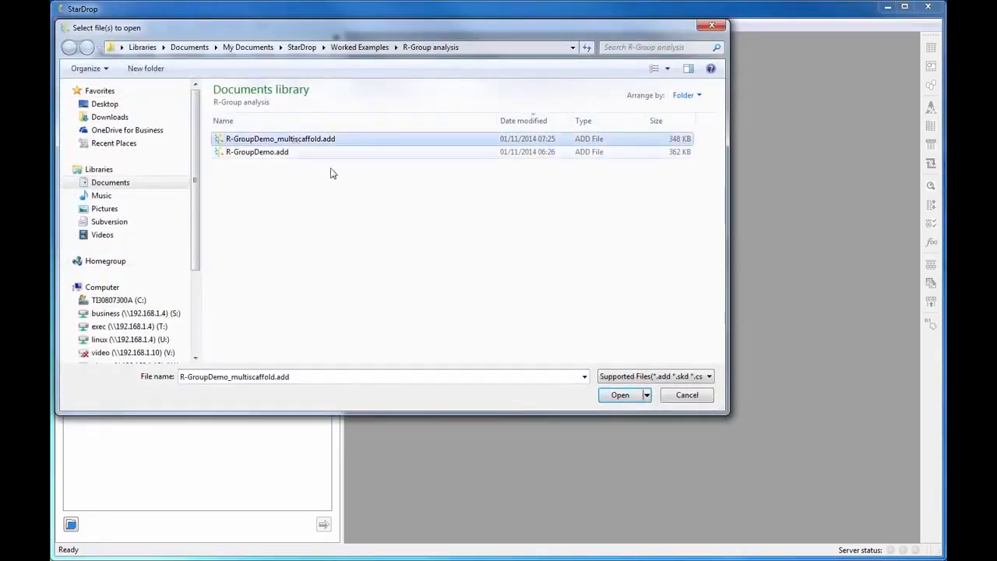
left_click(619, 396)
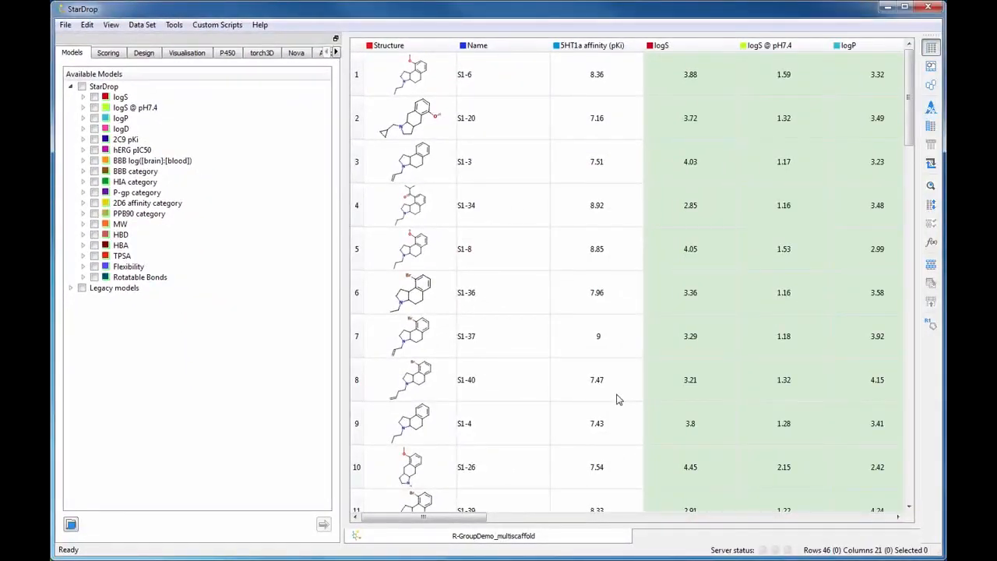
- Select compounds S1-6 and S1-20 and start an R-group decomposition on them
left_click(356, 77)
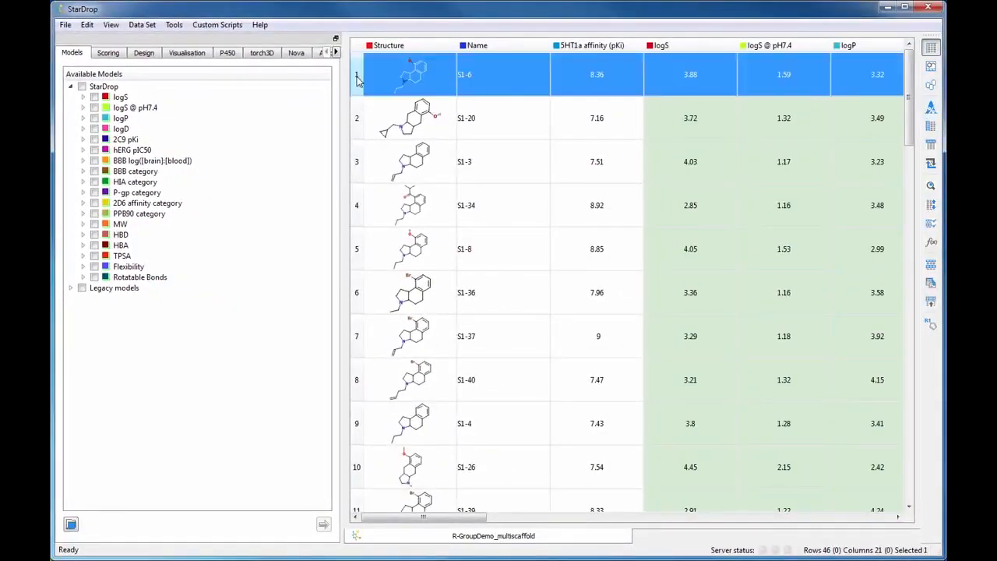
left_click(358, 117, "shift")
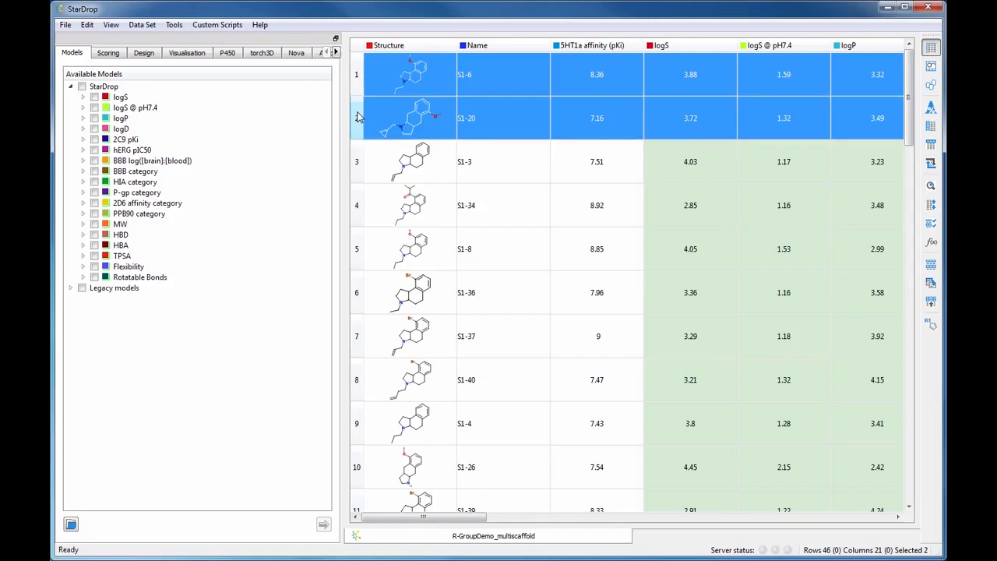
left_click(928, 326)
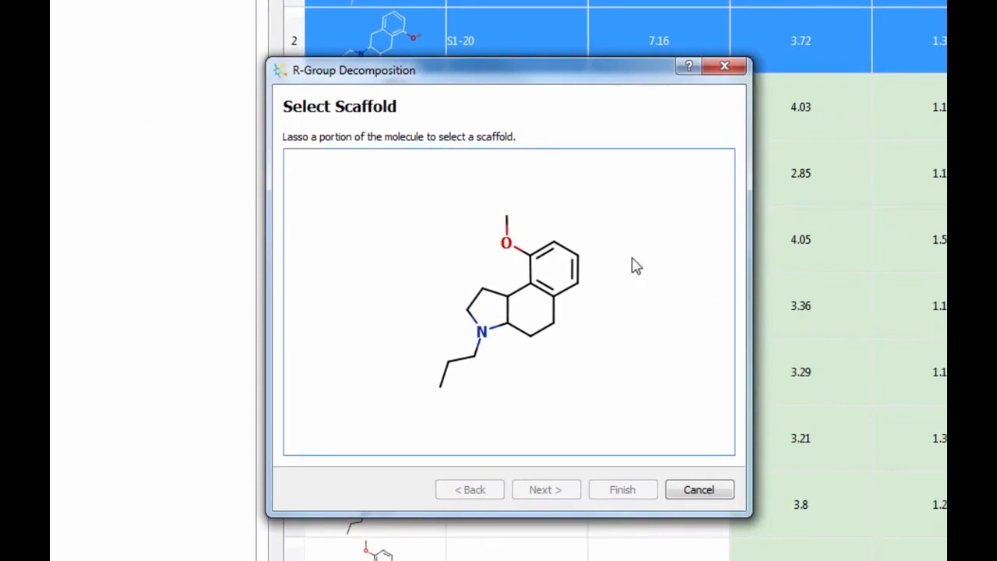
- Lasso S1-6's tricyclic core as scaffold, keeping R1 on nitrogen and R2 on the aromatic ring
mouse_move(611, 251)
left_mouse_down()
mouse_move(557, 229)
mouse_move(501, 282)
mouse_move(462, 298)
mouse_move(463, 329)
mouse_move(495, 356)
mouse_move(569, 326)
mouse_move(599, 259)
left_mouse_up()
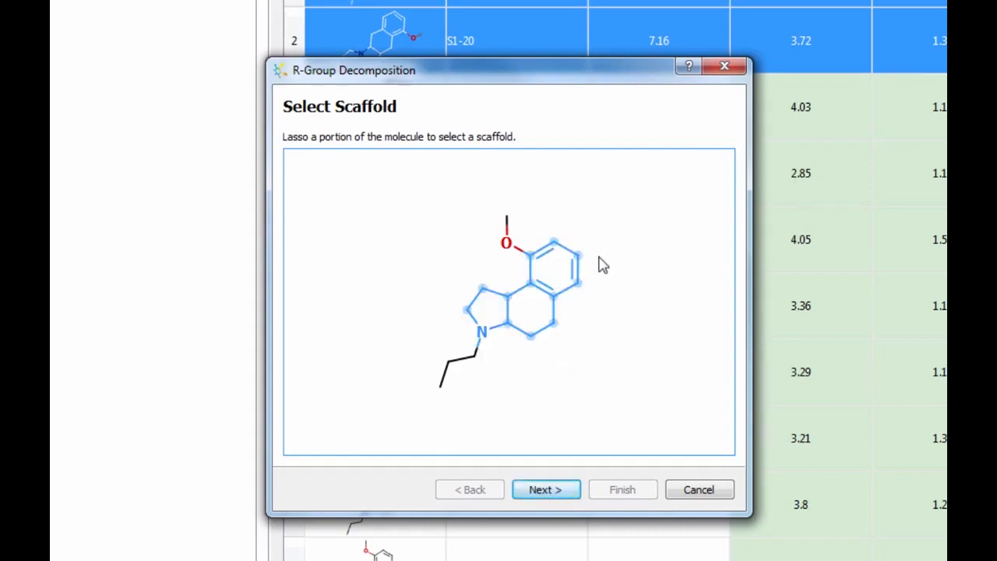
left_click(574, 494)
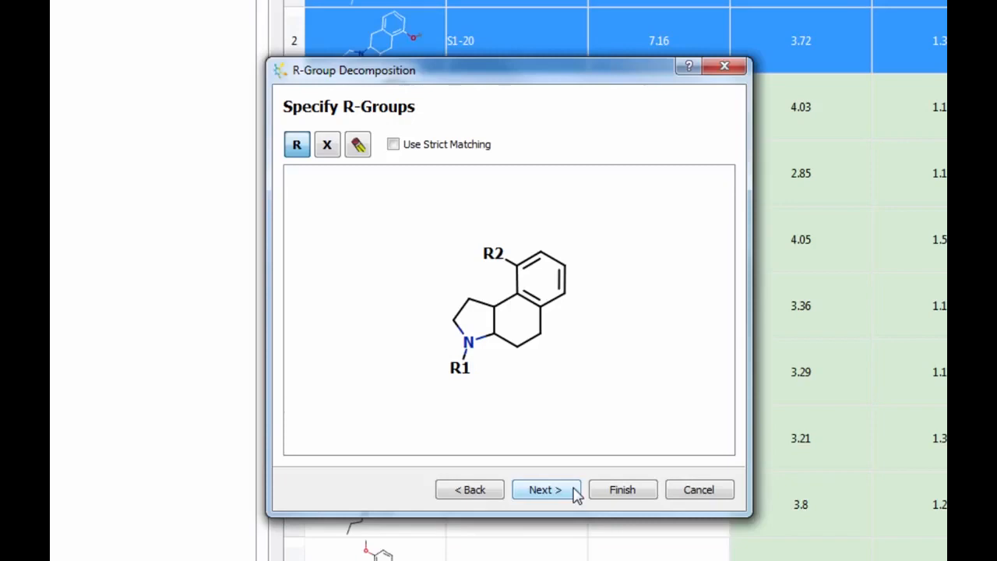
left_click(574, 493)
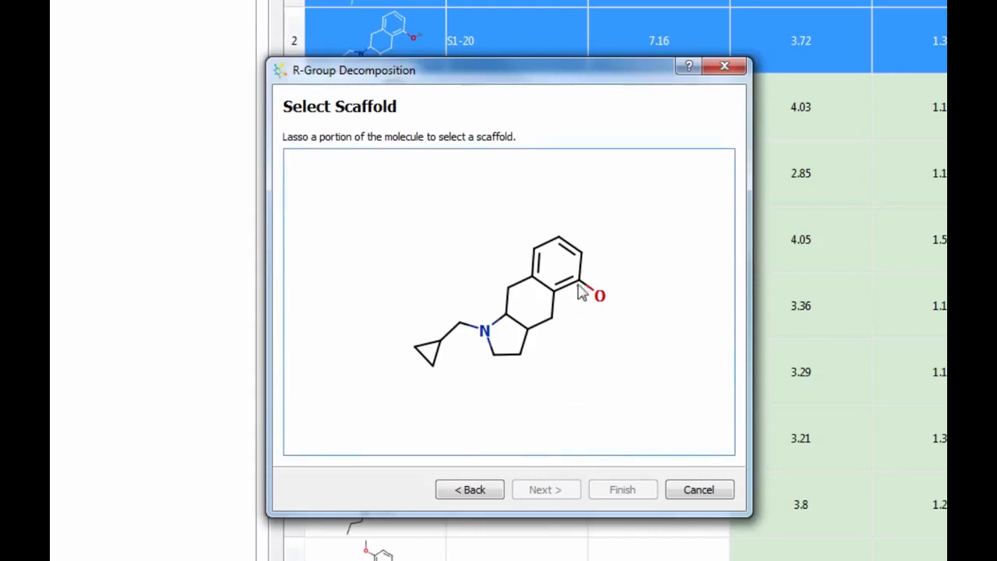
- Lasso S1-20's ring core and swap labels so nitrogen is R1 and the ring position R2
mouse_move(577, 287)
left_mouse_down()
mouse_move(592, 251)
mouse_move(553, 205)
mouse_move(479, 310)
mouse_move(482, 363)
mouse_move(559, 350)
mouse_move(581, 305)
left_mouse_up()
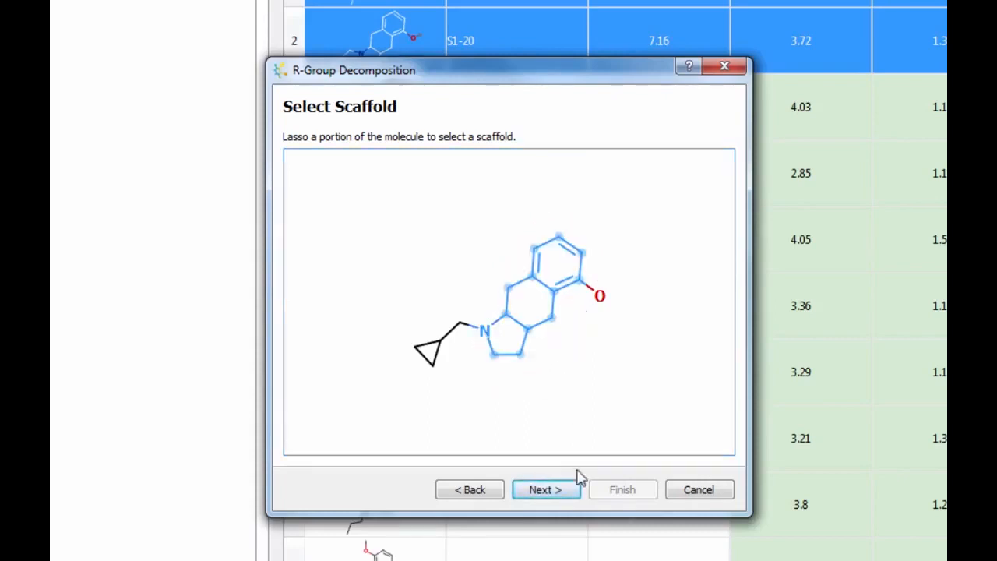
left_click(579, 497)
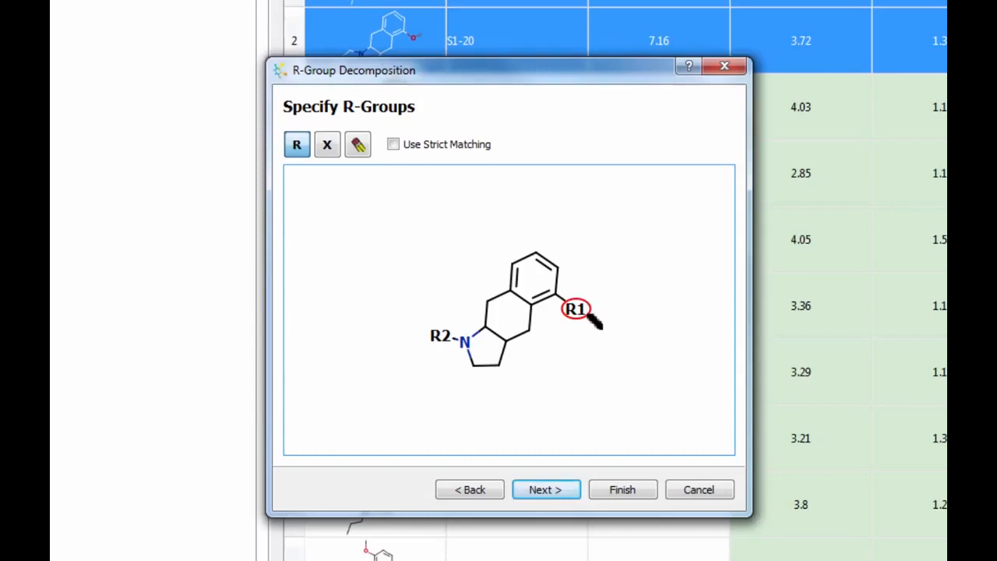
key("BackSpace")
type("2")
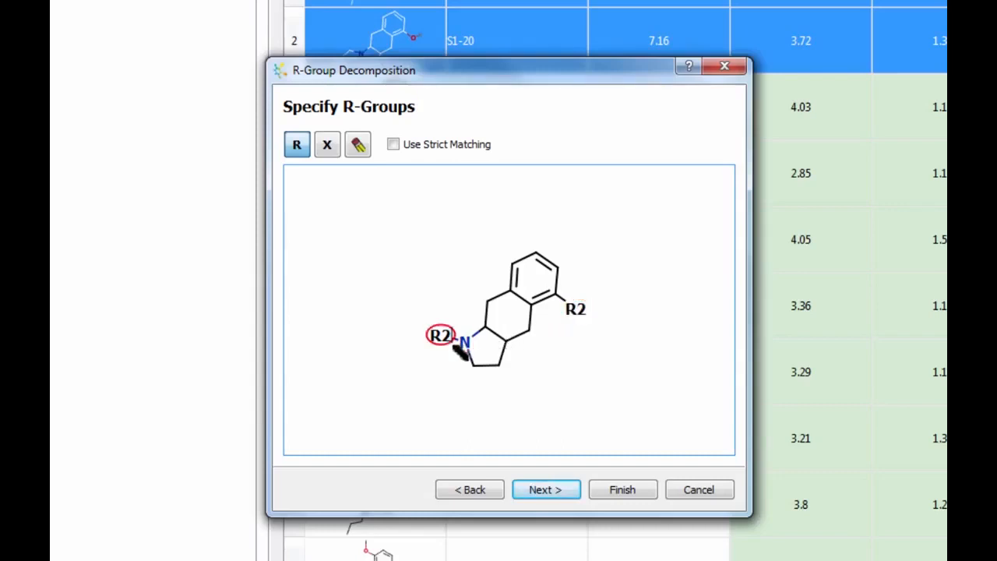
key("BackSpace")
type("1")
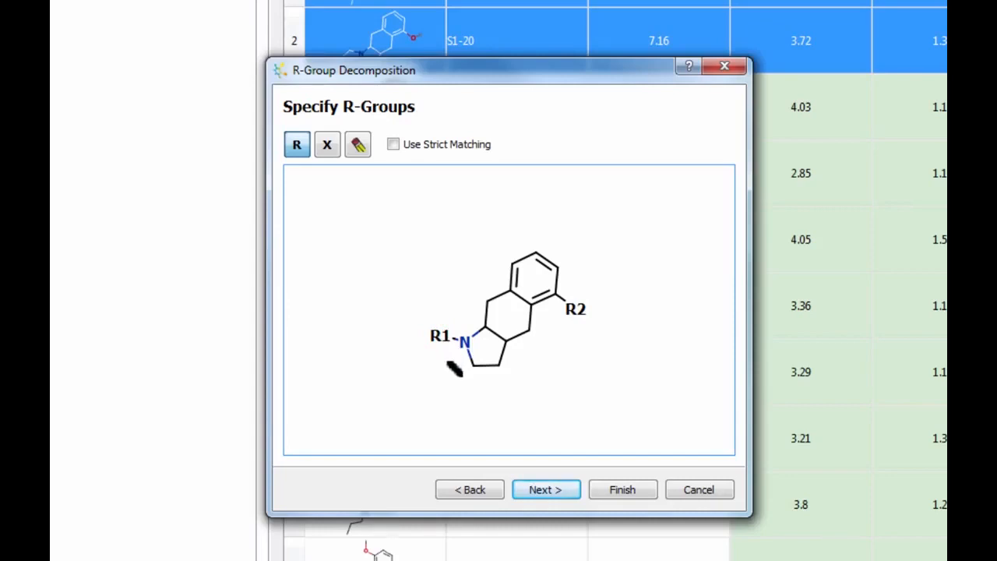
left_click(571, 491)
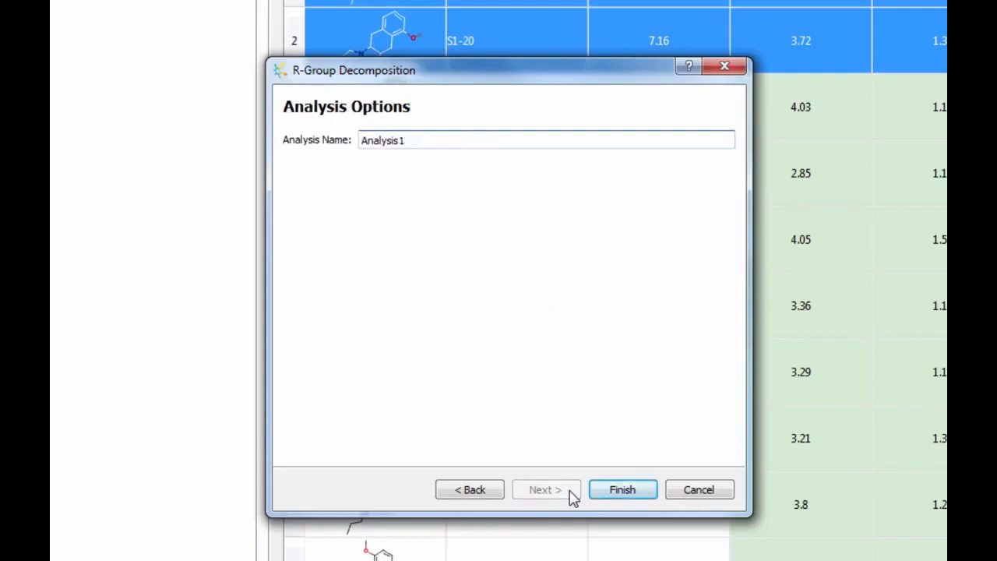
- Rename the analysis to 'Multi-scaffold Analysis1' and run the decomposition
left_click(361, 141)
type("Mu")
type("lti-scaffo")
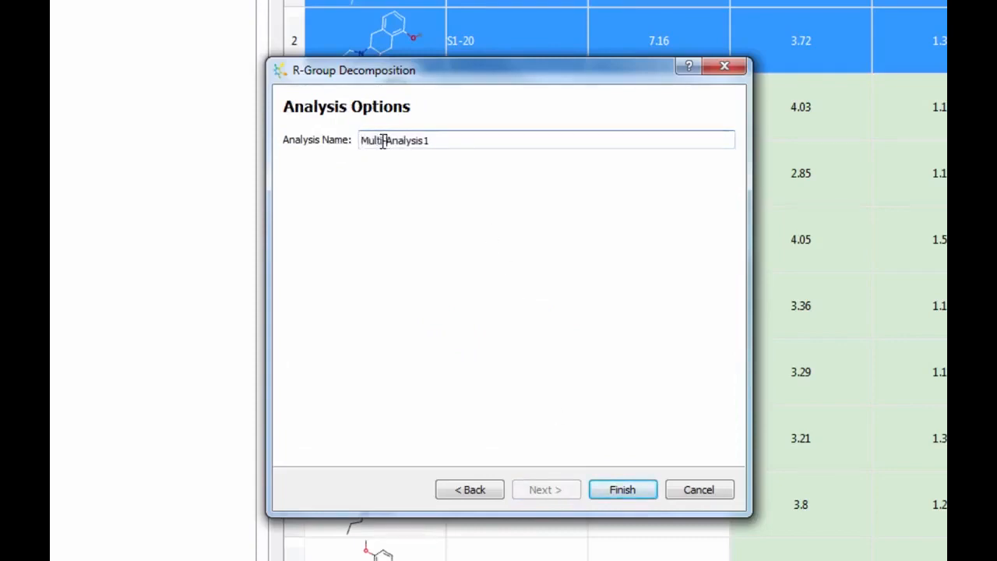
type("ld")
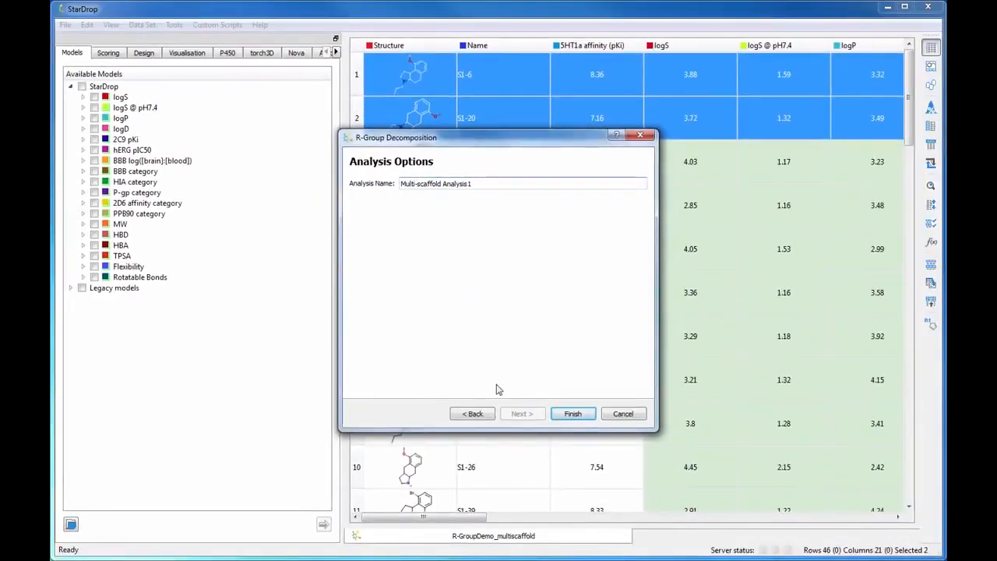
left_click(572, 414)
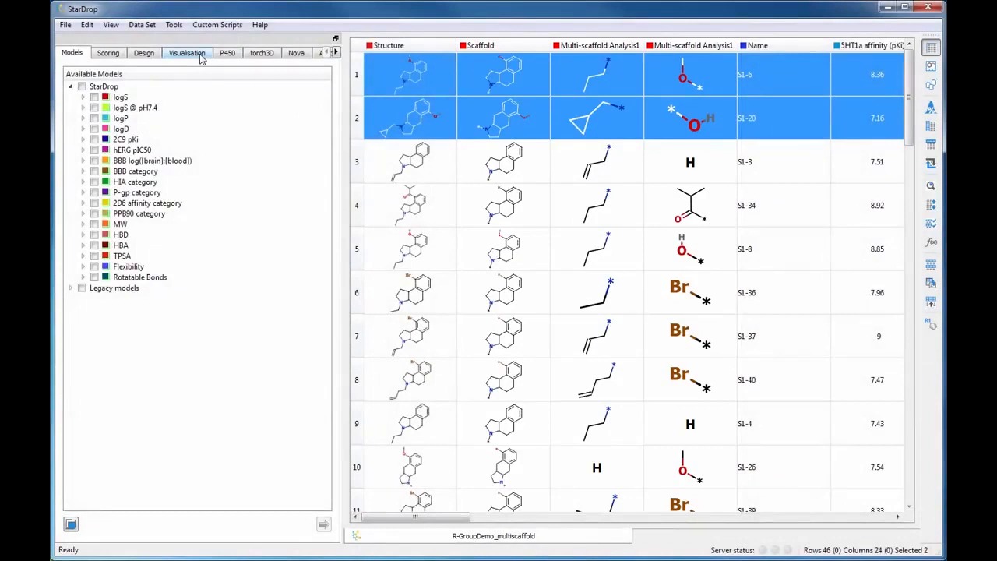
- Make a matrix plot of Scaffold against Multi-scaffold Analysis1 R2
left_click(200, 59)
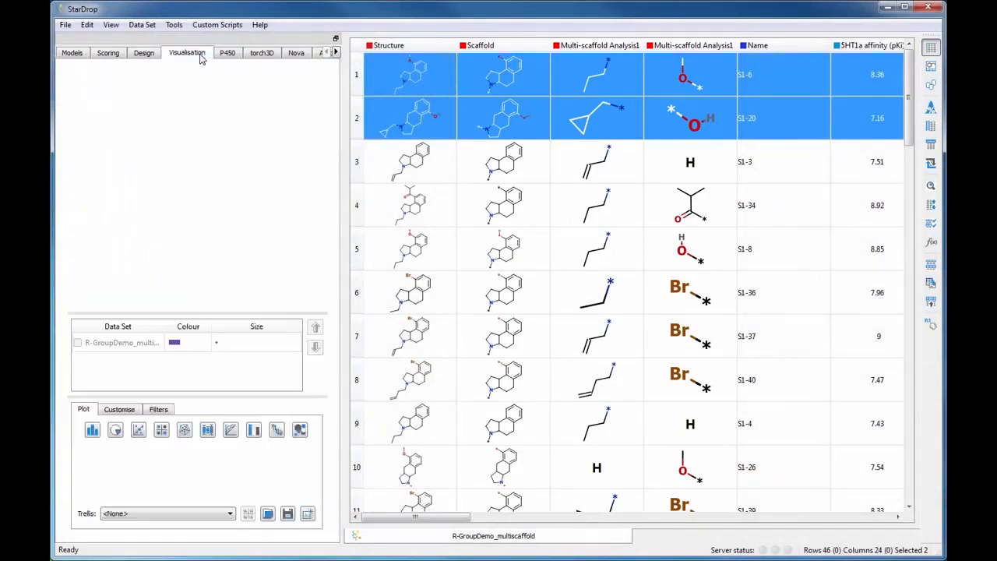
left_click(501, 46)
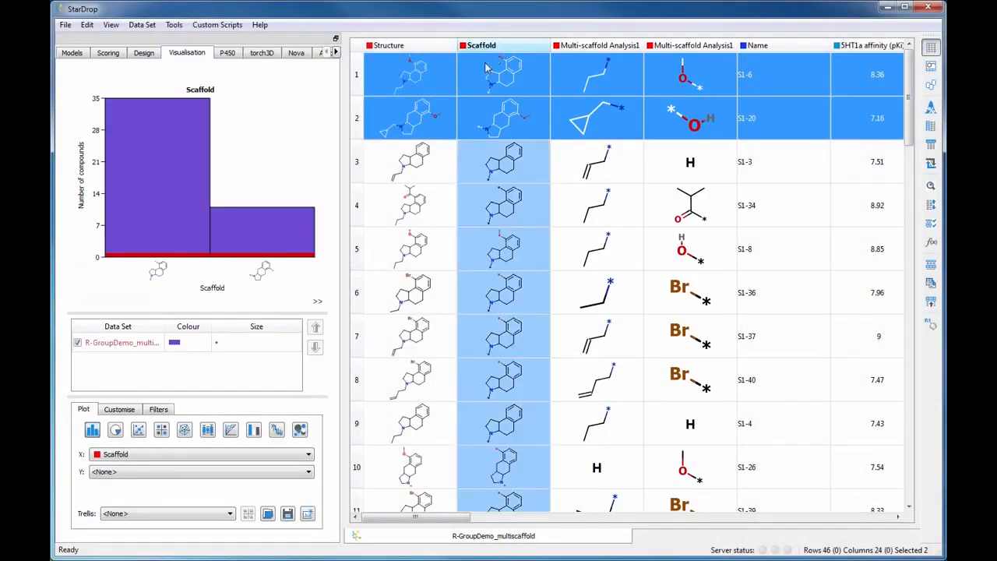
left_click(161, 429)
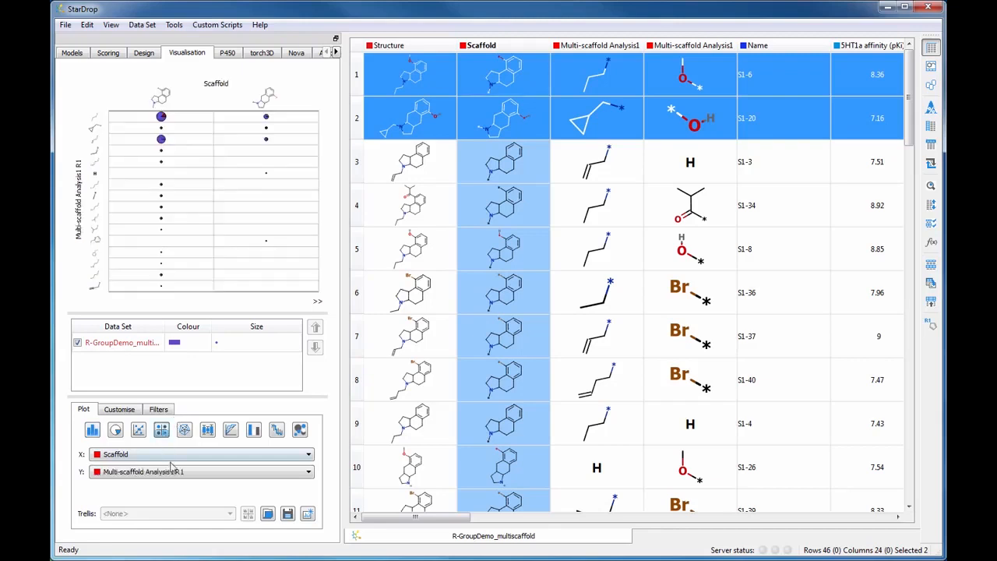
left_click(176, 471)
left_click(179, 499)
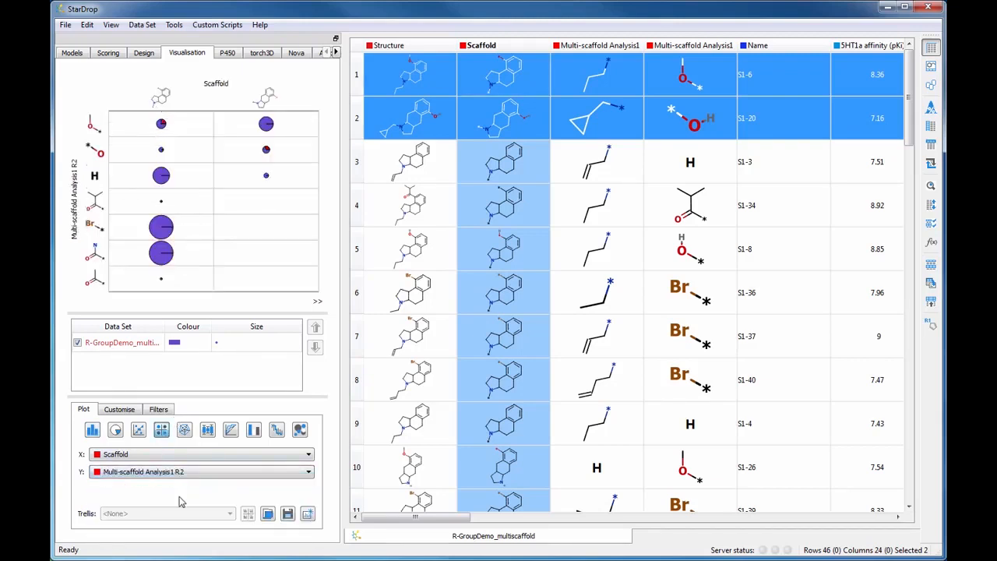
- Colour the matrix bubbles by Multi-scaffold Analysis1 R1
left_click(177, 345)
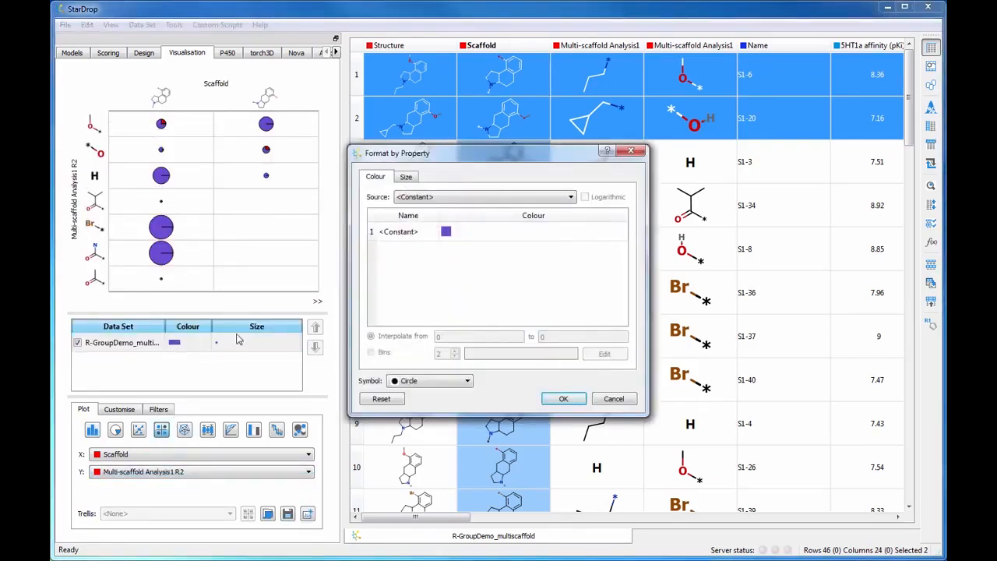
left_click(460, 198)
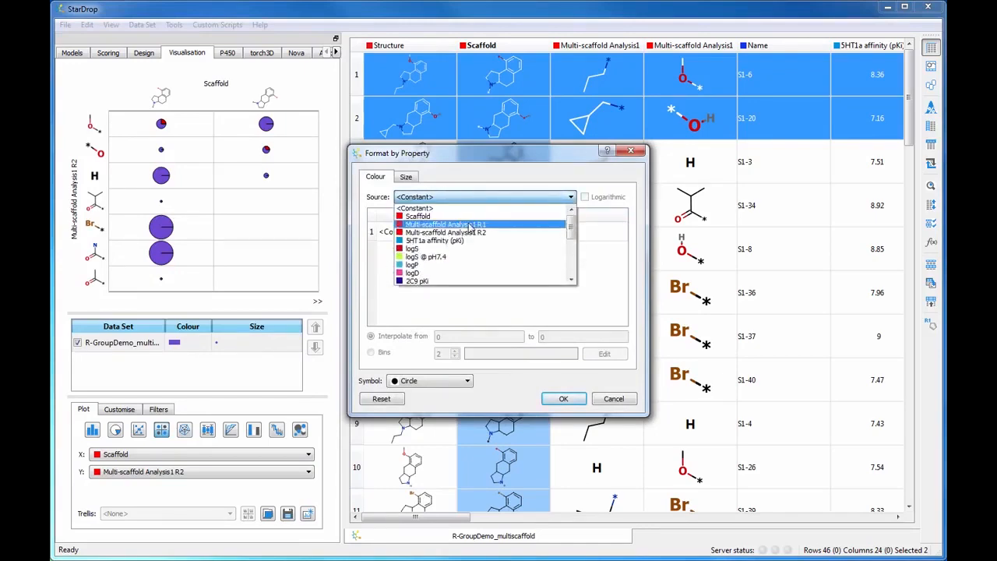
left_click(467, 224)
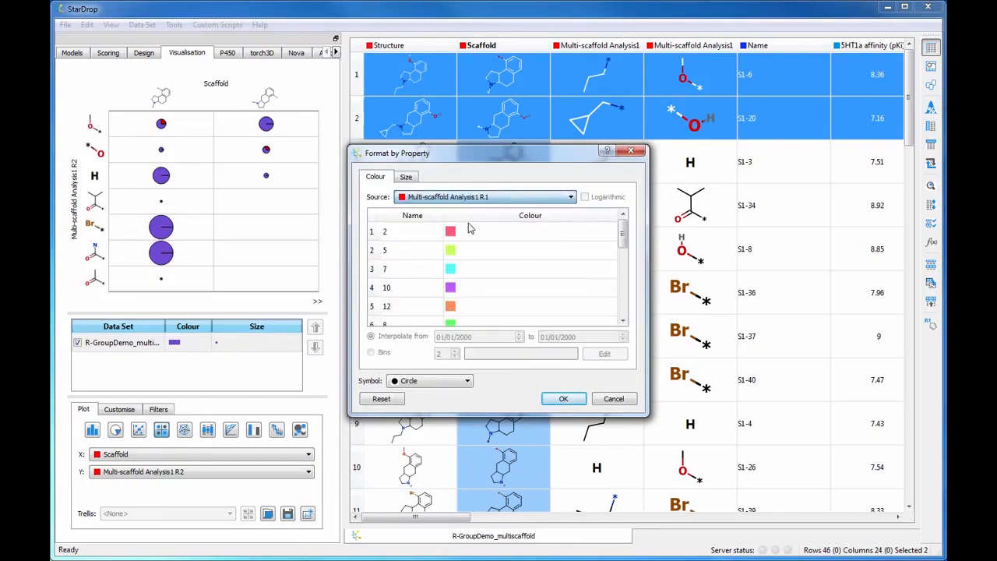
left_click(565, 399)
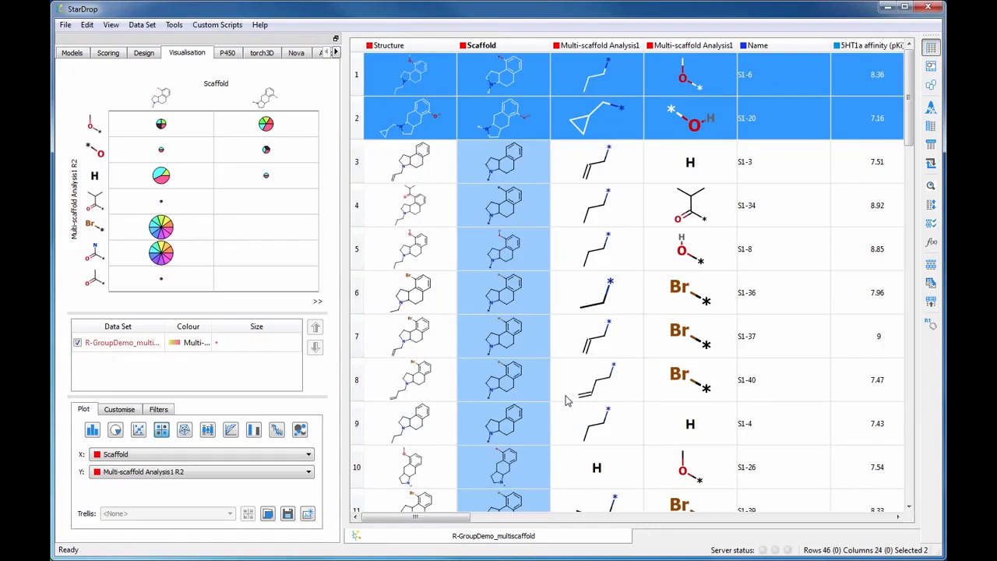